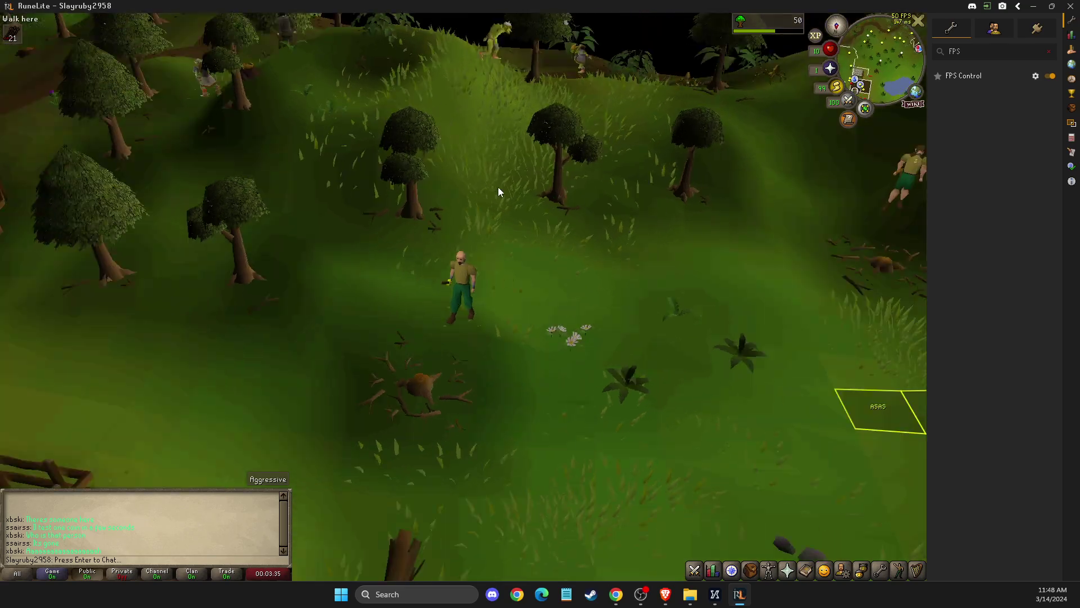
{"action": "key", "text": "Left"}
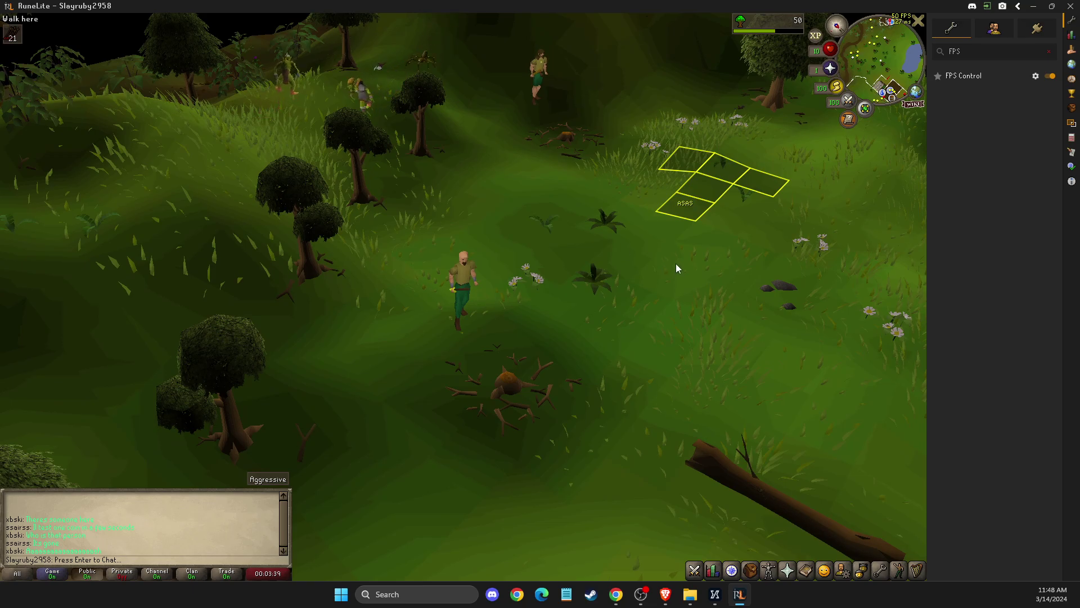
Turn the camera toward the farmhouse and clear the FPS plugin search.
{"action": "key", "text": "Left"}
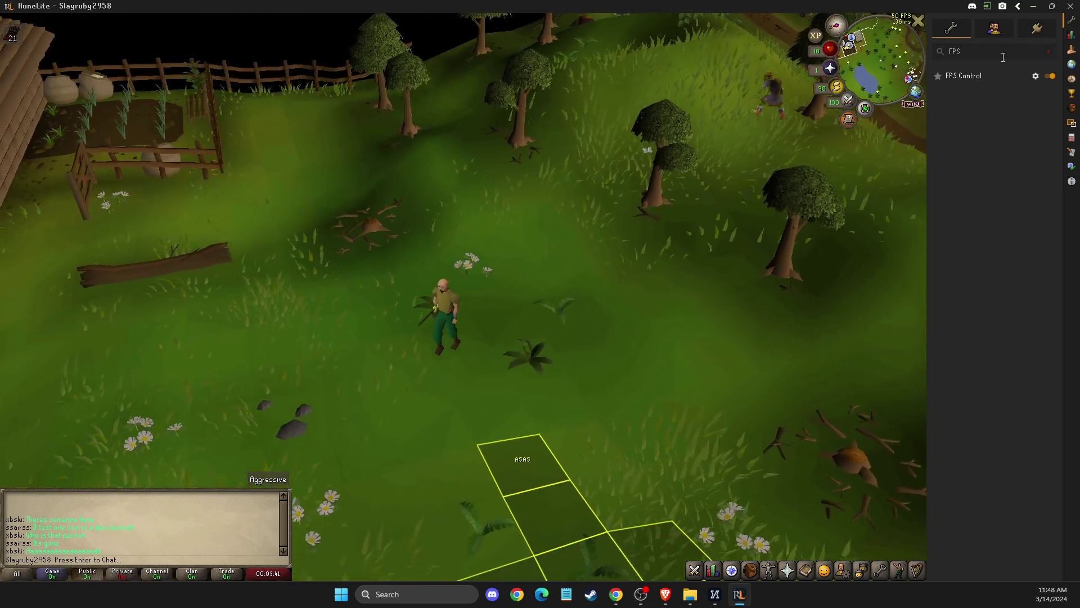
{"action": "left_click", "coordinate": [1048, 50]}
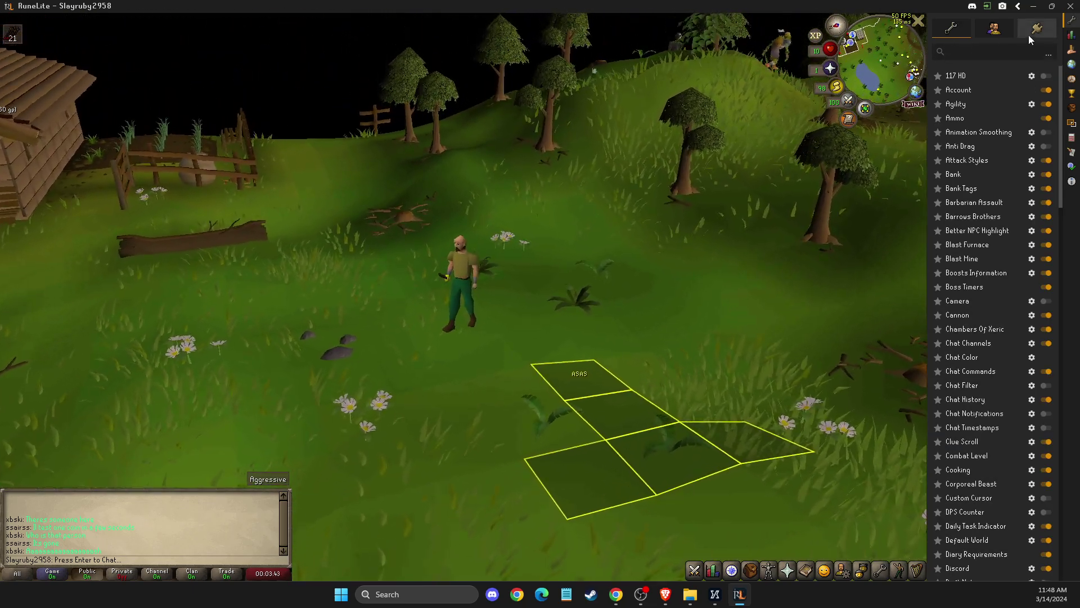
{"action": "left_click", "coordinate": [1031, 33]}
{"action": "left_click", "coordinate": [951, 32]}
{"action": "key", "text": "Left"}
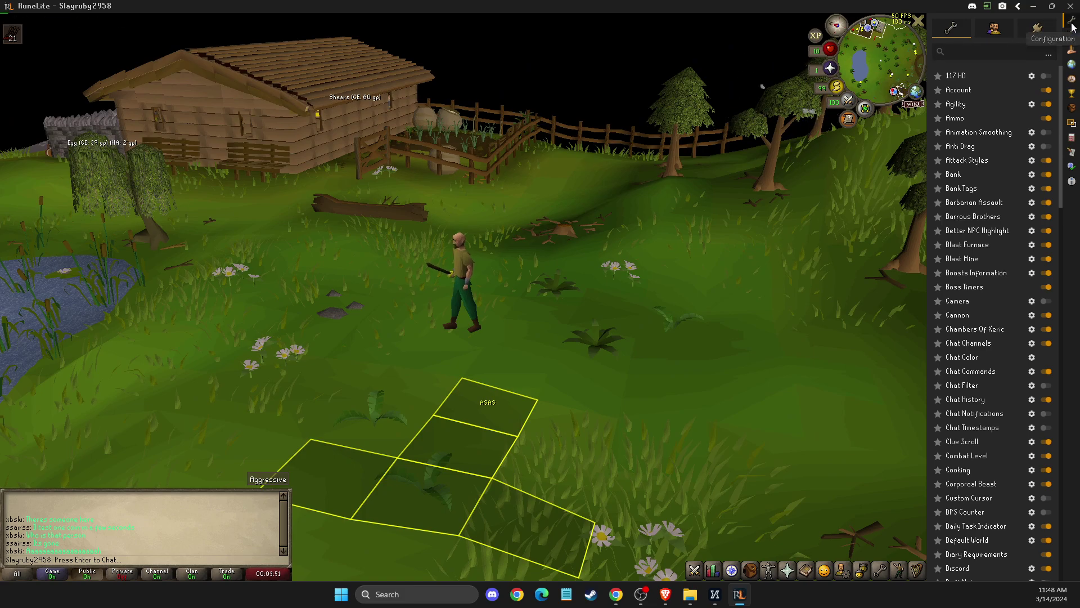
Reopen the Plugin Hub filtered by '117' to show the installed 117 HD plugin.
{"action": "left_click", "coordinate": [1038, 32]}
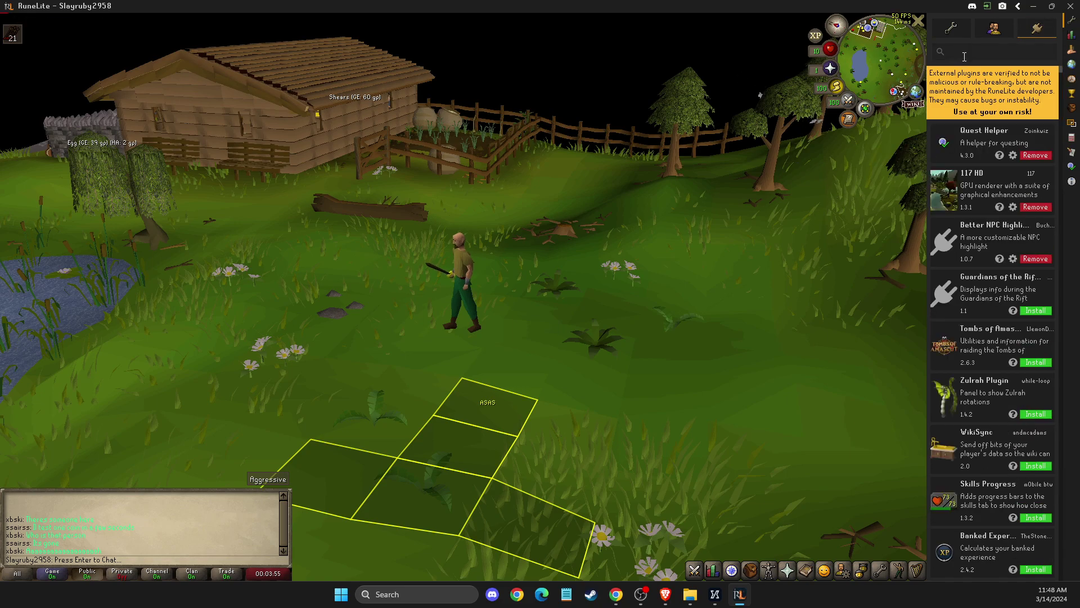
{"action": "type", "text": "117"}
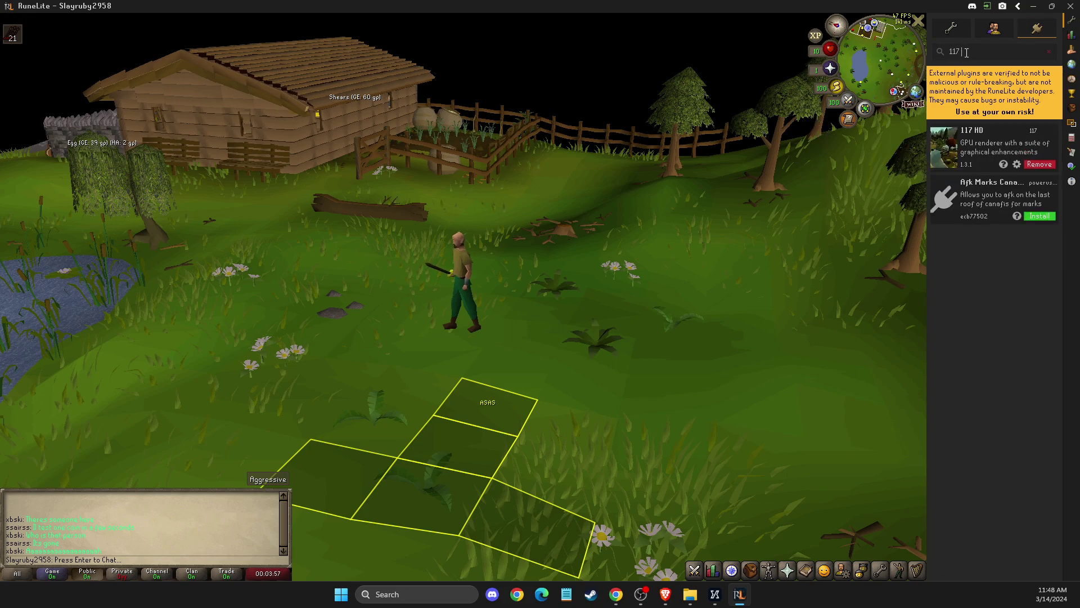
{"action": "type", "text": " HD"}
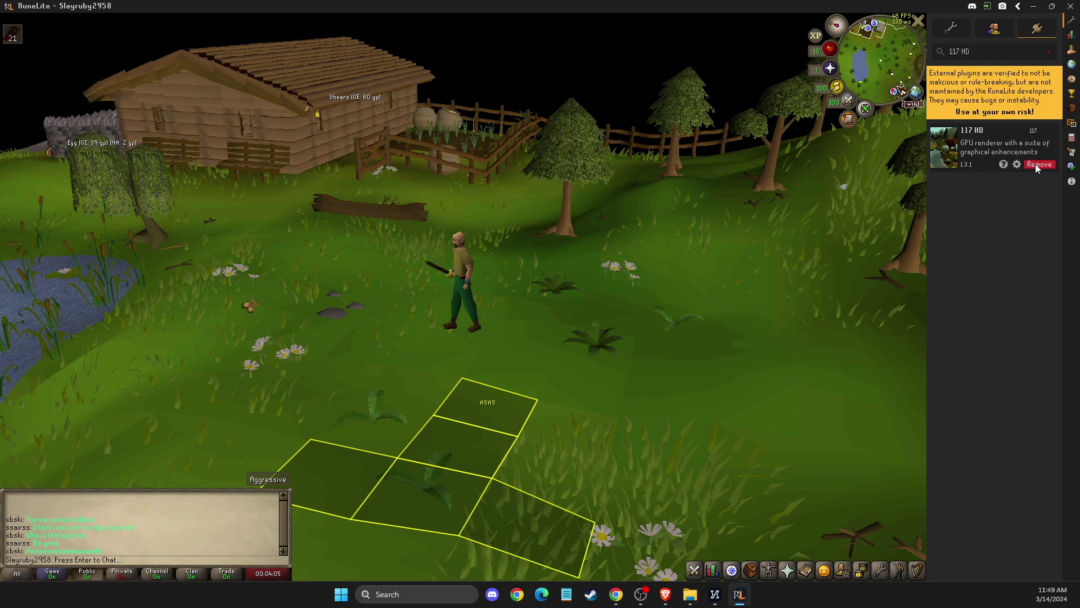
Enable 117 HD in the Configuration list and watch the world reload with enhanced graphics.
{"action": "left_click", "coordinate": [950, 31]}
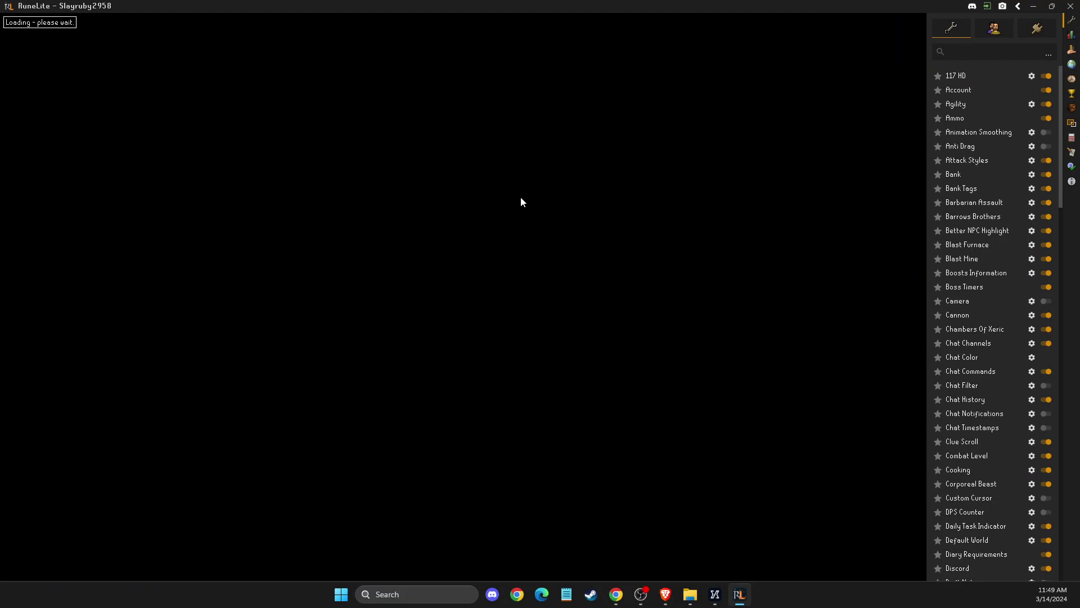
{"action": "key", "text": "Left"}
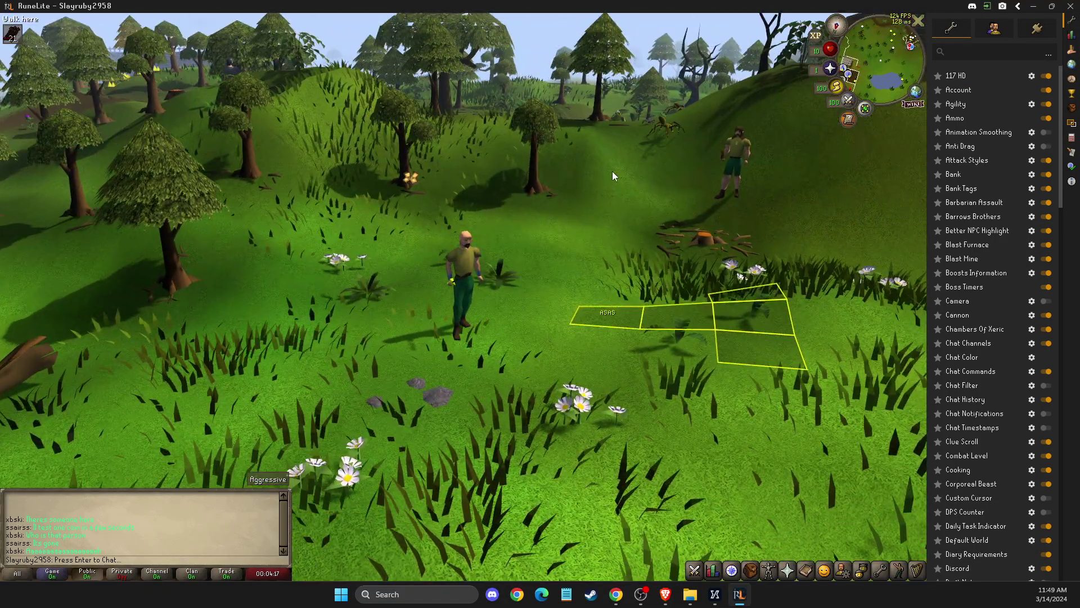
{"action": "key", "text": "Left"}
{"action": "key", "text": "Left"}
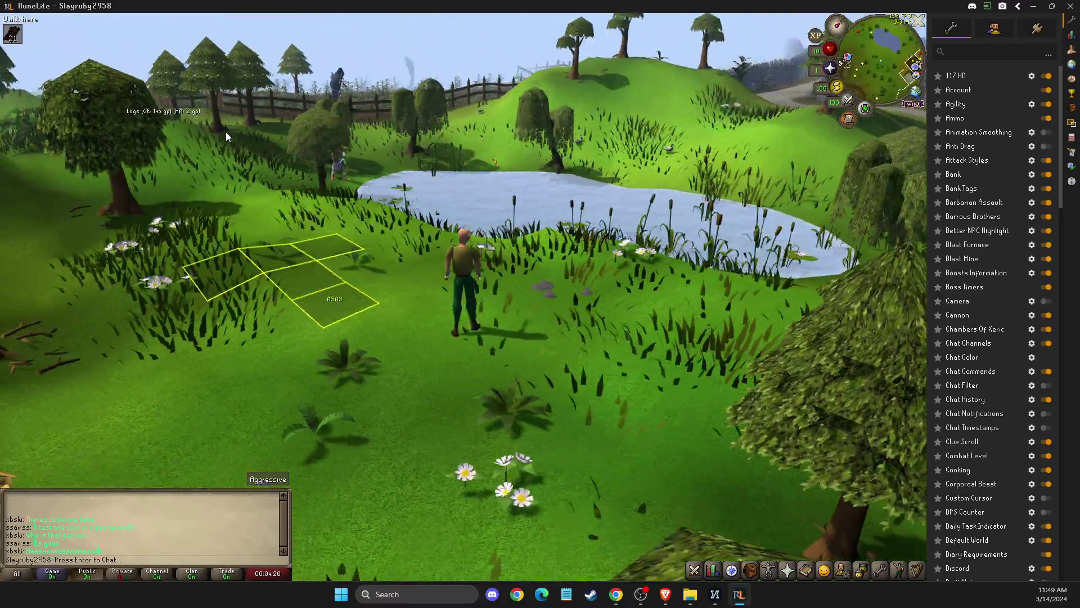
{"action": "key", "text": "Left"}
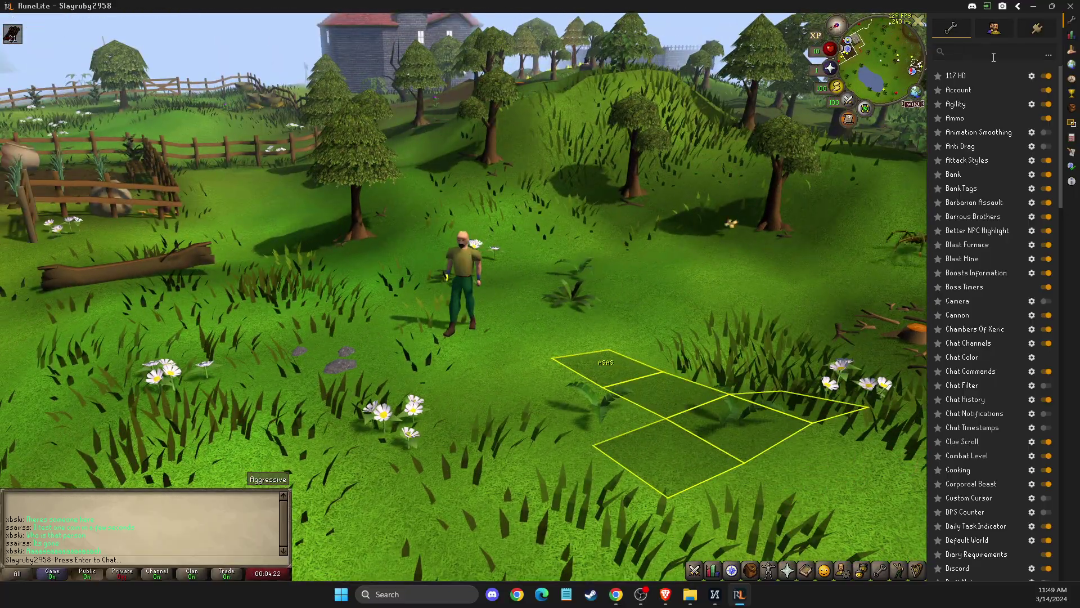
In the 117 HD settings, change VSync Mode from Adaptive to On.
{"action": "left_click", "coordinate": [1031, 76]}
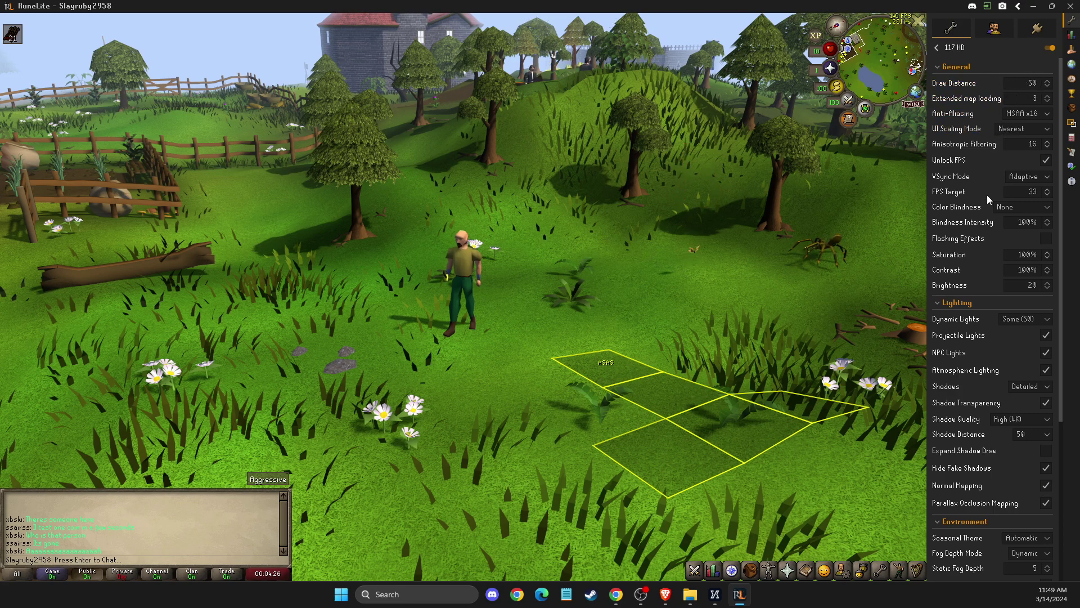
{"action": "scroll", "coordinate": [988, 187], "scroll_direction": "down", "scroll_amount": 2}
{"action": "scroll", "coordinate": [984, 230], "scroll_direction": "down", "scroll_amount": 1}
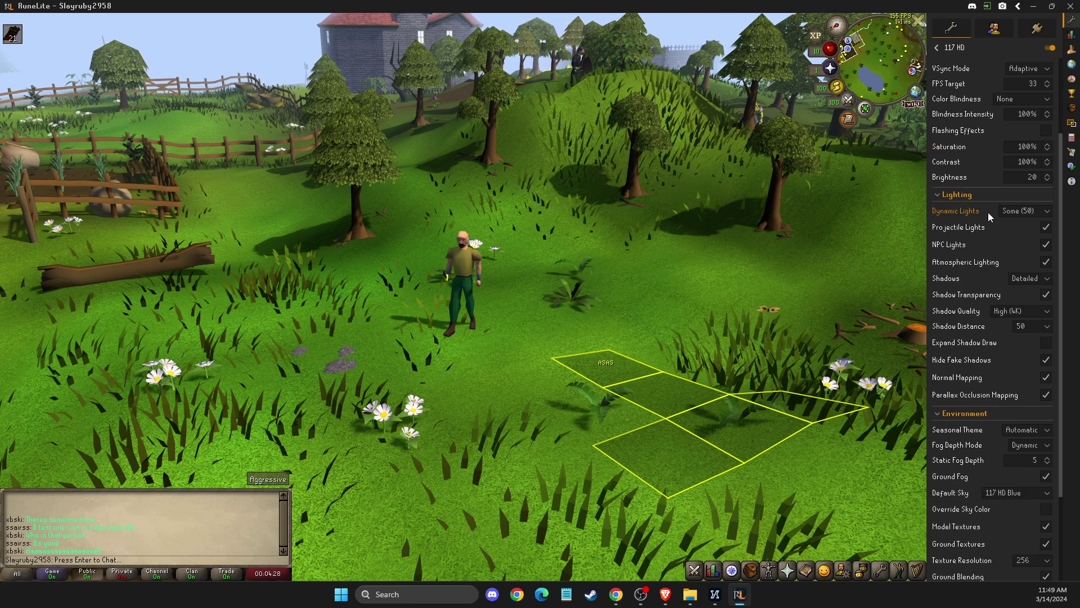
{"action": "scroll", "coordinate": [987, 217], "scroll_direction": "down", "scroll_amount": 3}
{"action": "scroll", "coordinate": [998, 228], "scroll_direction": "up", "scroll_amount": 3}
{"action": "scroll", "coordinate": [1021, 215], "scroll_direction": "up", "scroll_amount": 2}
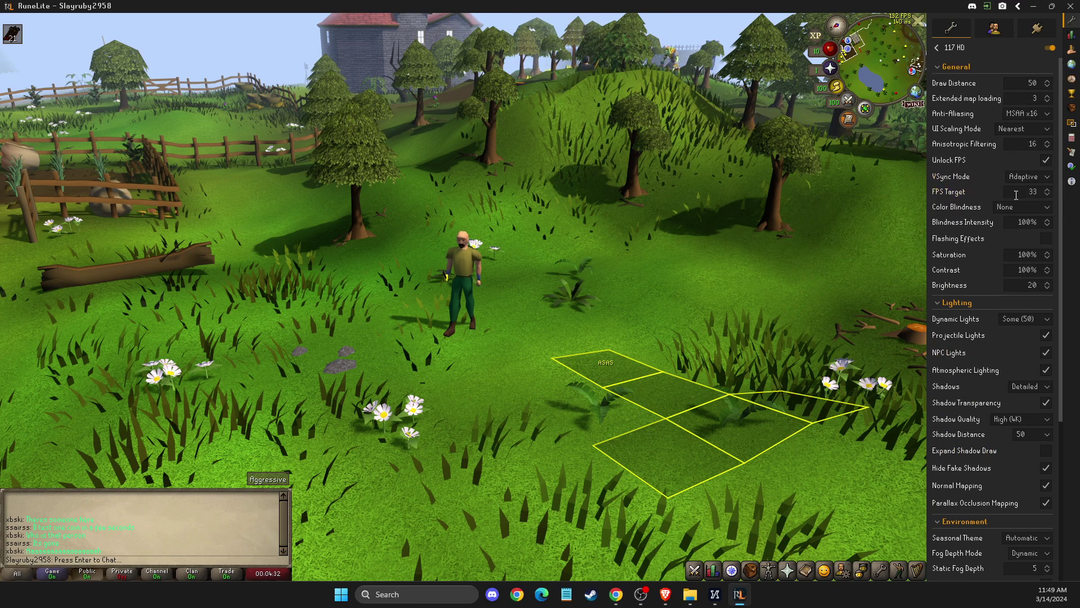
{"action": "left_click", "coordinate": [1022, 178]}
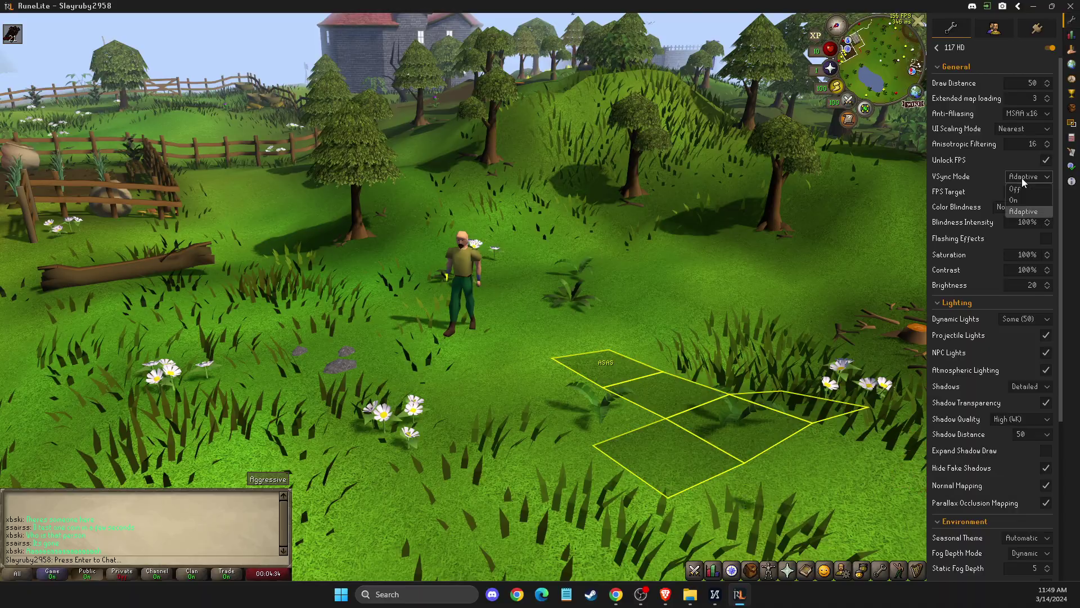
{"action": "left_click", "coordinate": [1017, 199]}
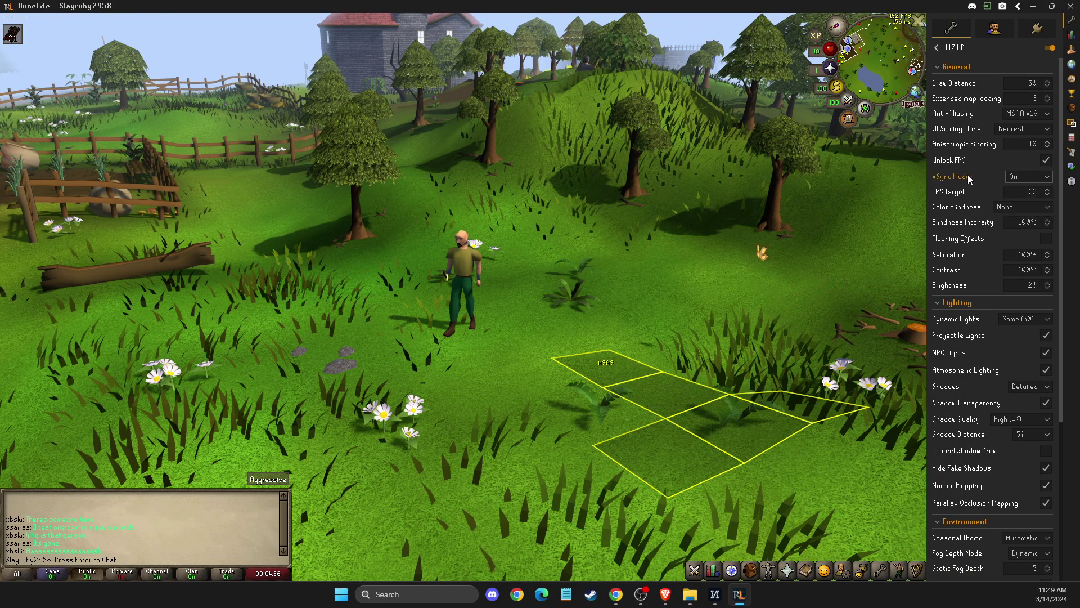
{"action": "key", "text": "Left"}
{"action": "key", "text": "Left"}
{"action": "key", "text": "Left"}
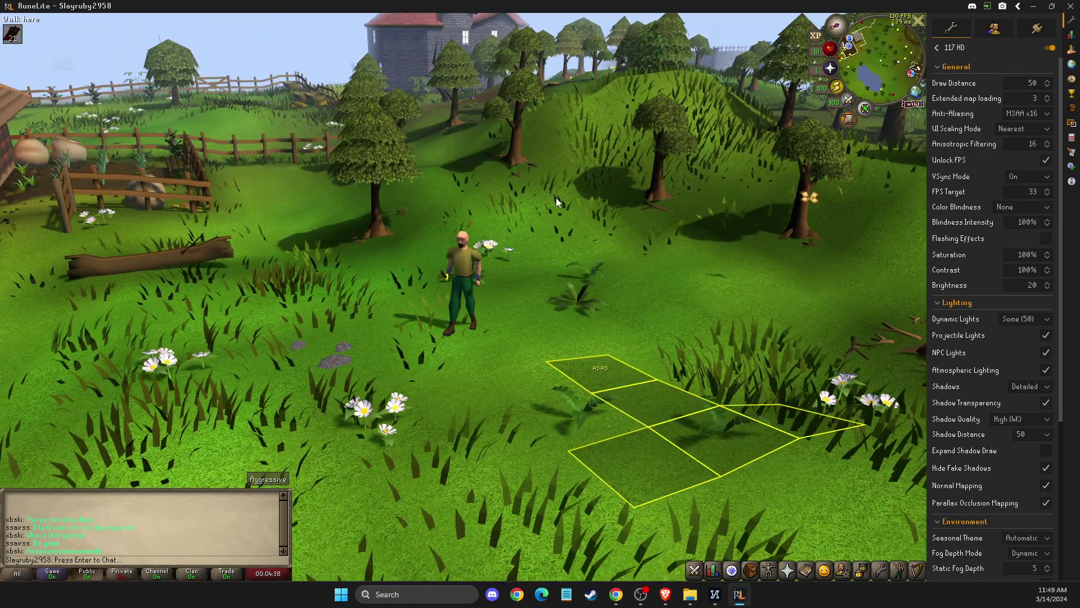
{"action": "key", "text": "Left"}
{"action": "key", "text": "Left"}
{"action": "key", "text": "Left"}
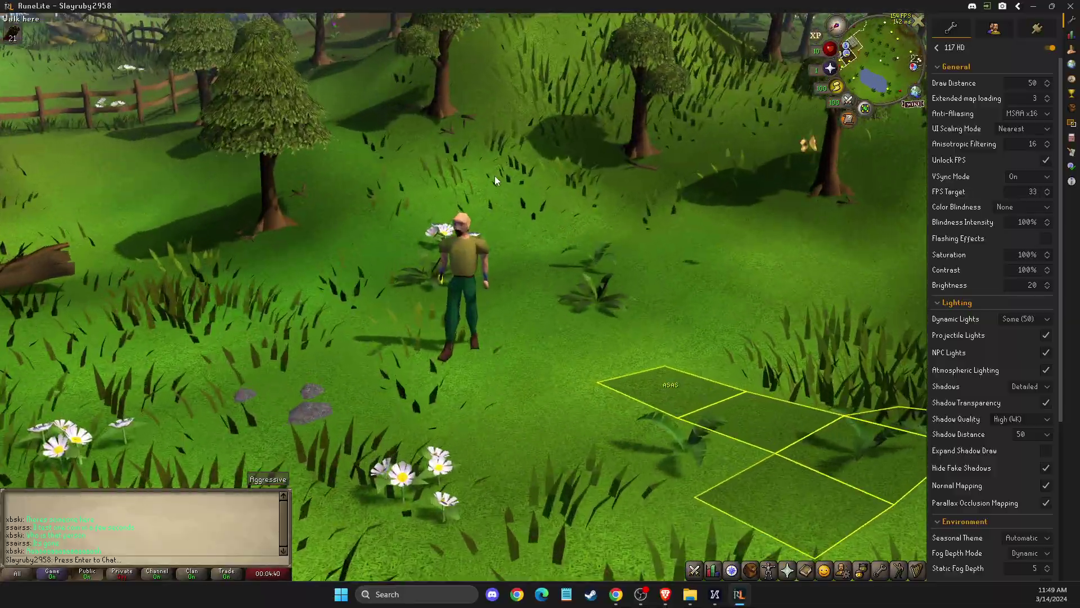
{"action": "key", "text": "Left"}
{"action": "key", "text": "Left"}
{"action": "key", "text": "Left"}
{"action": "key", "text": "Left"}
{"action": "key", "text": "Left"}
{"action": "key", "text": "Left"}
{"action": "key", "text": "Left"}
{"action": "key", "text": "Left"}
{"action": "key", "text": "Left"}
{"action": "key", "text": "Left"}
{"action": "key", "text": "Left"}
{"action": "key", "text": "Left"}
{"action": "key", "text": "Left"}
{"action": "key", "text": "Left"}
{"action": "key", "text": "Left"}
{"action": "key", "text": "Left"}
{"action": "scroll", "coordinate": [405, 150], "scroll_direction": "down", "scroll_amount": 5}
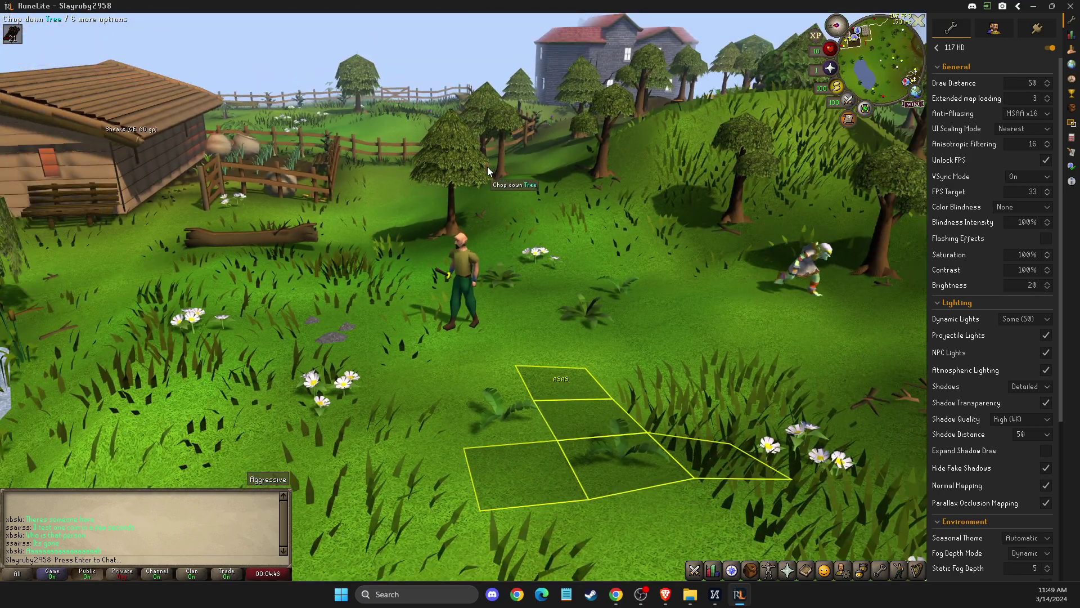